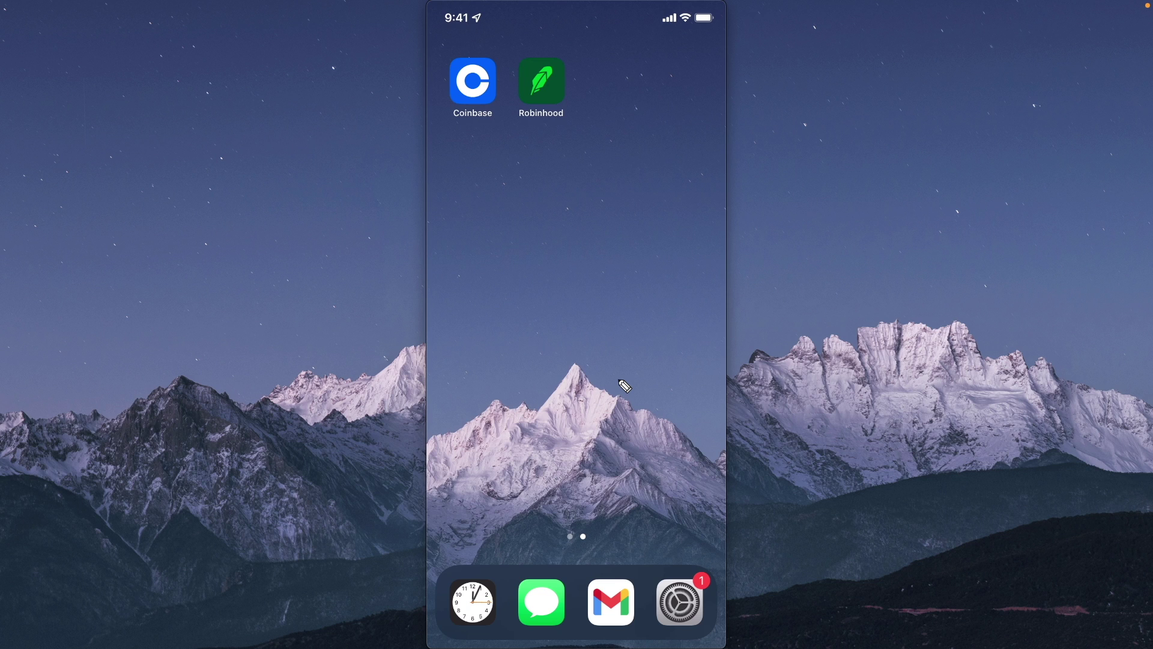
Launch Robinhood and go to asset search to look up 'eth'
click(552, 83)
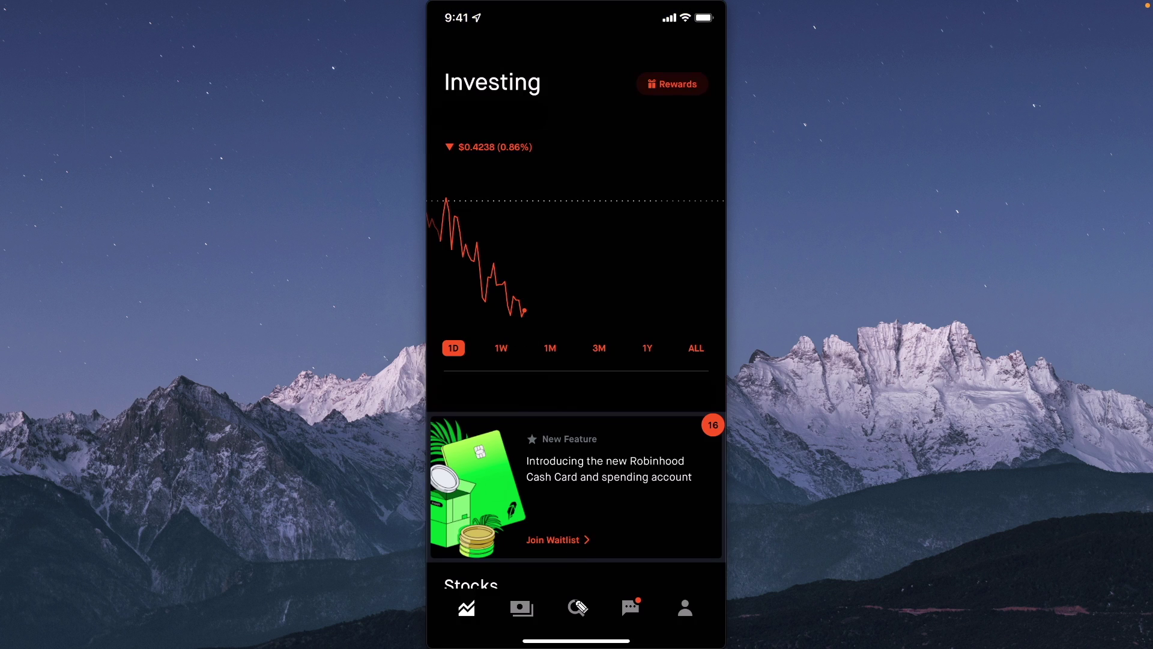
click(578, 607)
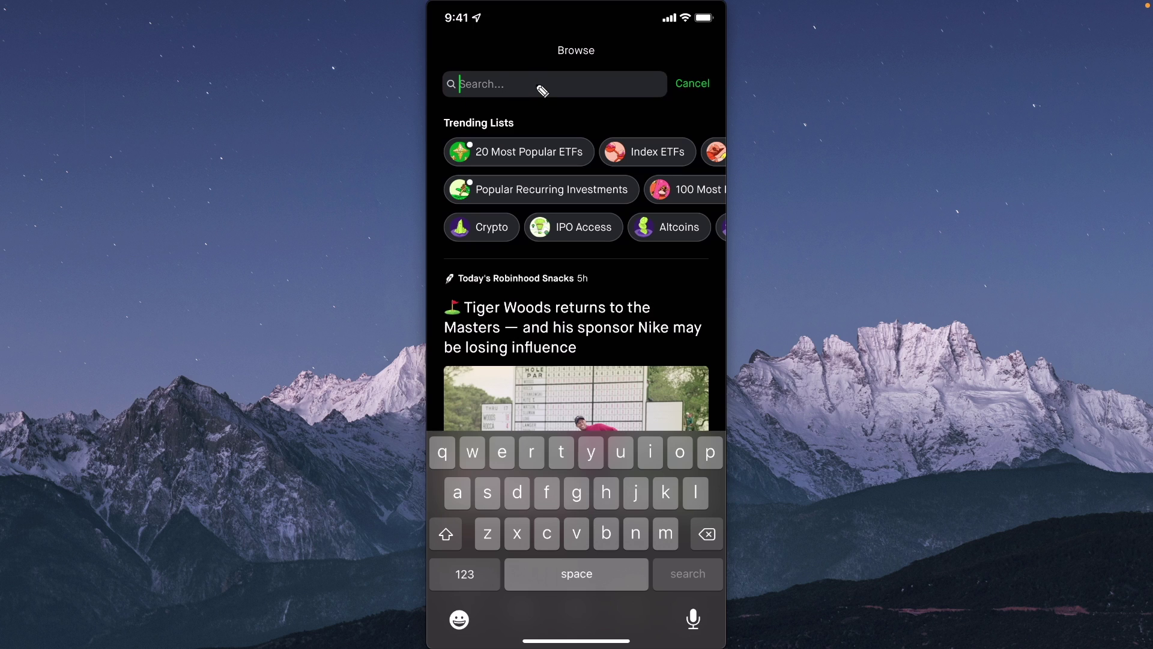
text(e)
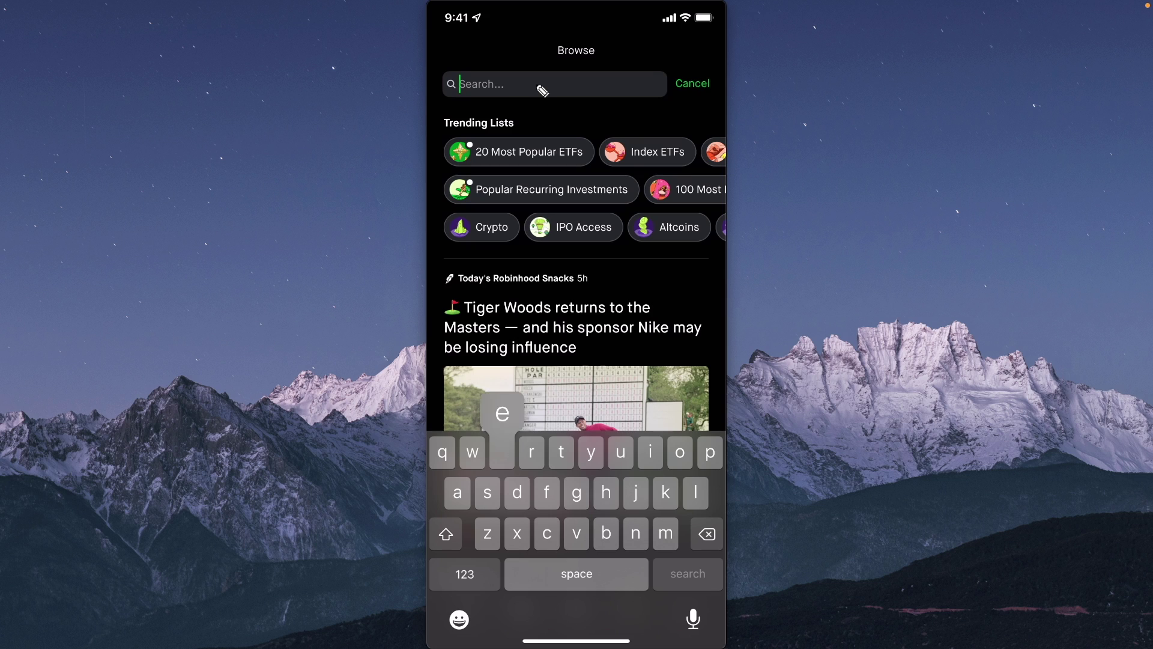
text(th)
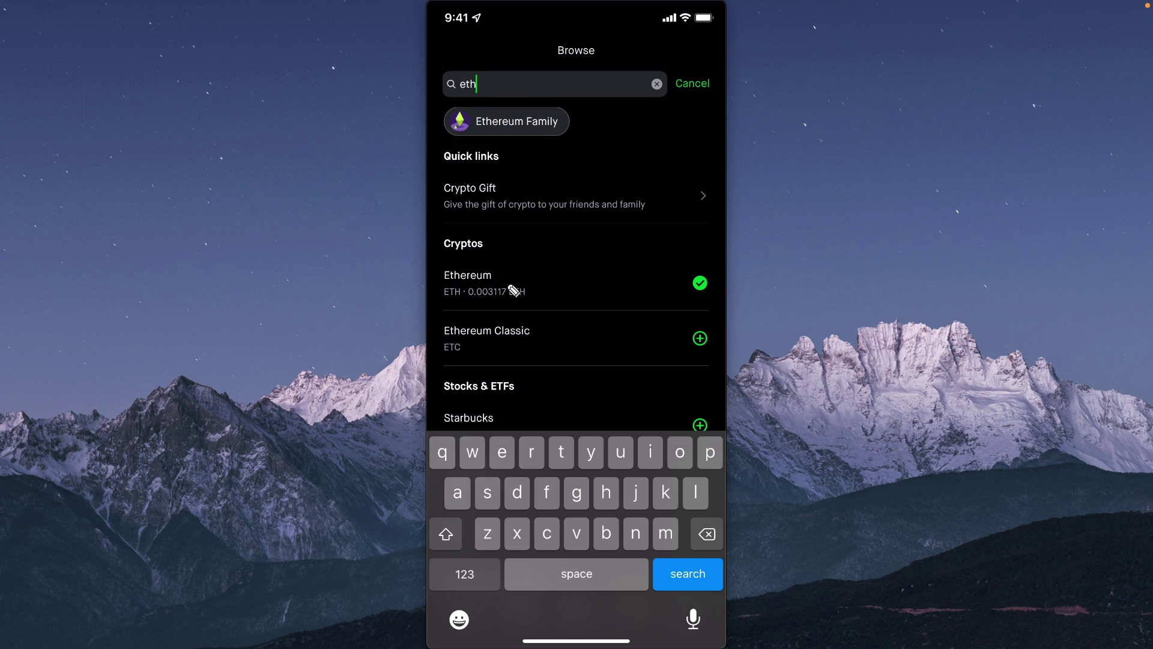
Open Ethereum, show its Receive ETH address, and copy the wallet address
click(514, 289)
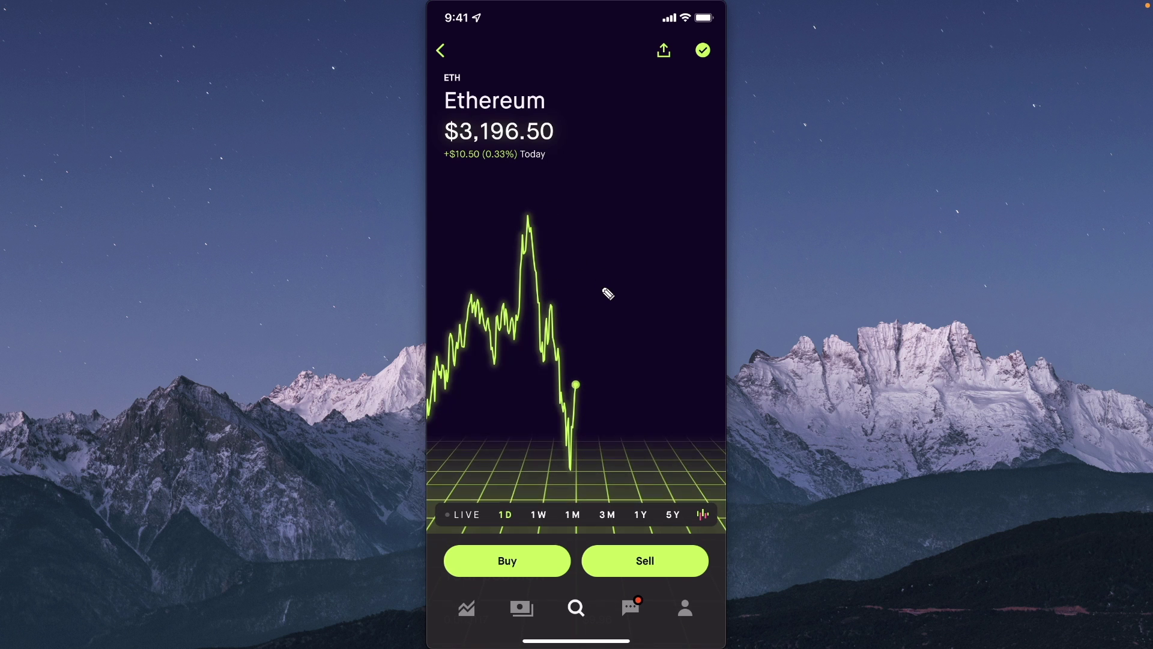
scroll(608, 293, down, 3)
scroll(605, 294, up, 3)
scroll(623, 327, down, 4)
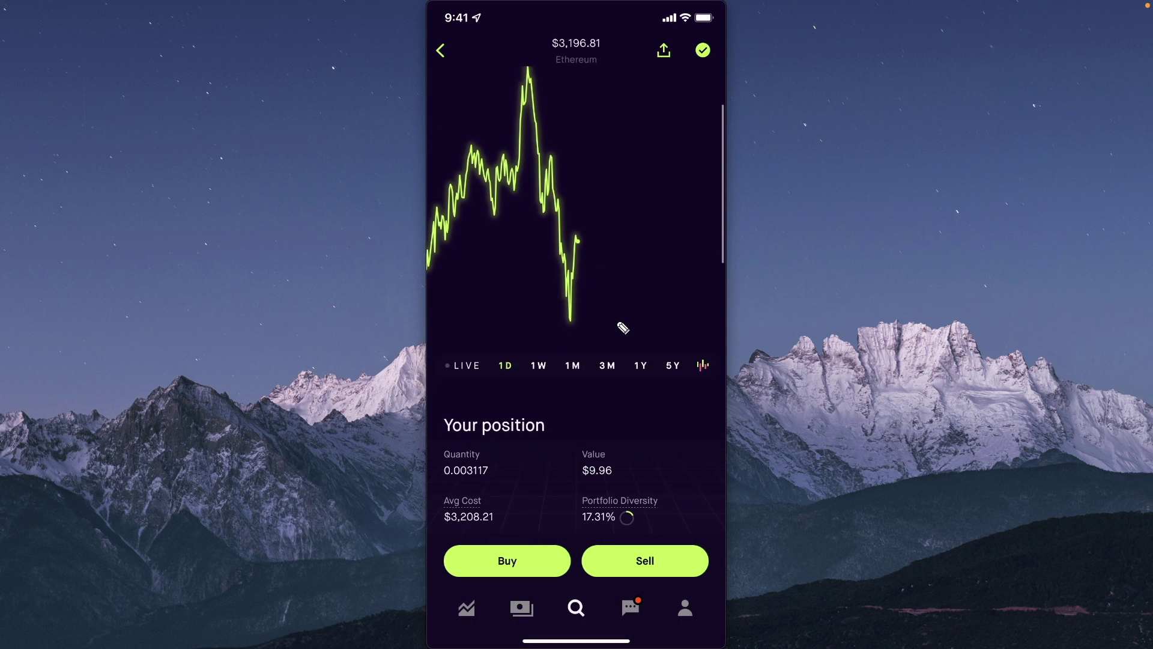
scroll(621, 327, down, 4)
scroll(627, 334, down, 5)
scroll(622, 330, up, 2)
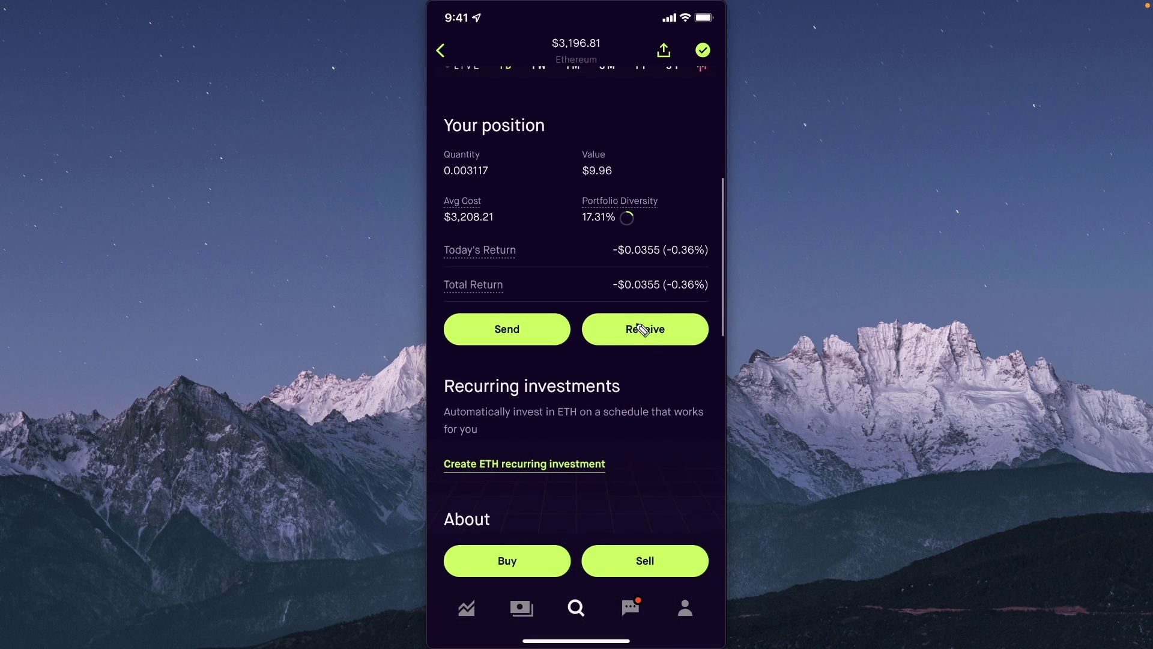
click(650, 332)
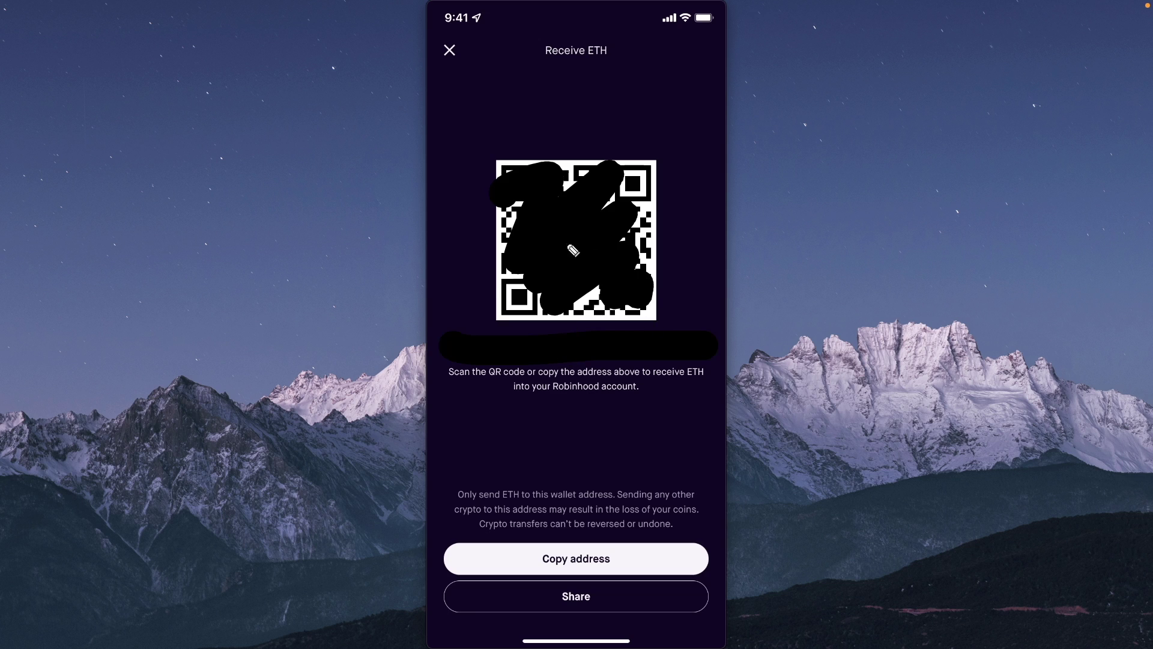
click(564, 558)
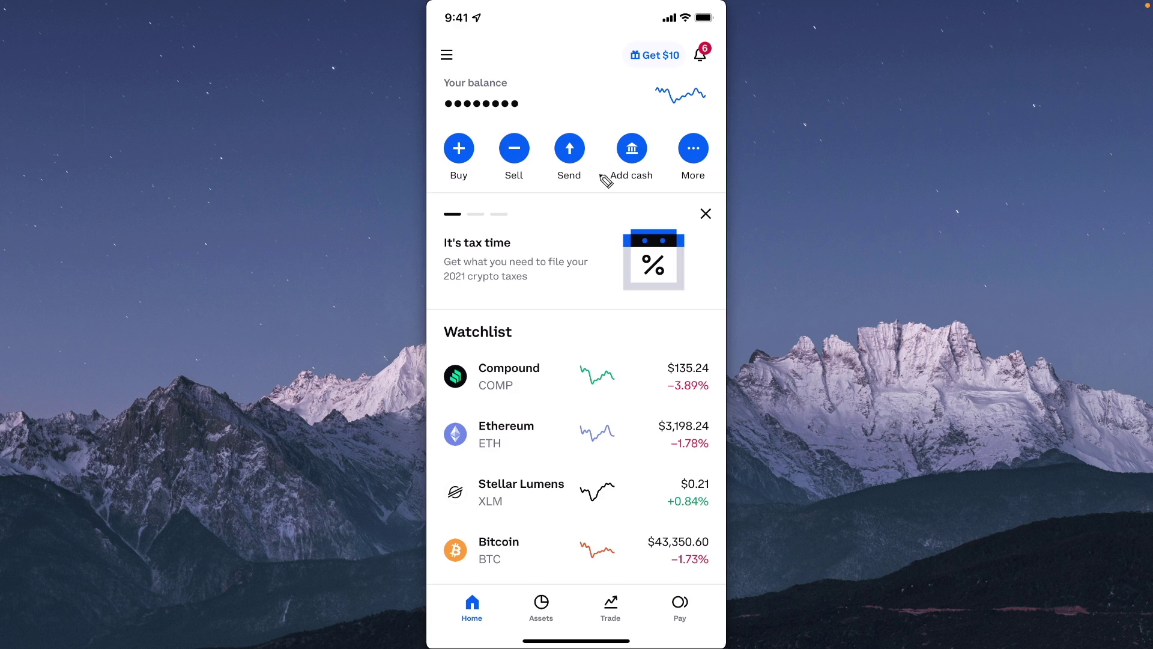
In Coinbase's Trade list, open Ethereum, then its Ethereum Primary wallet
click(616, 615)
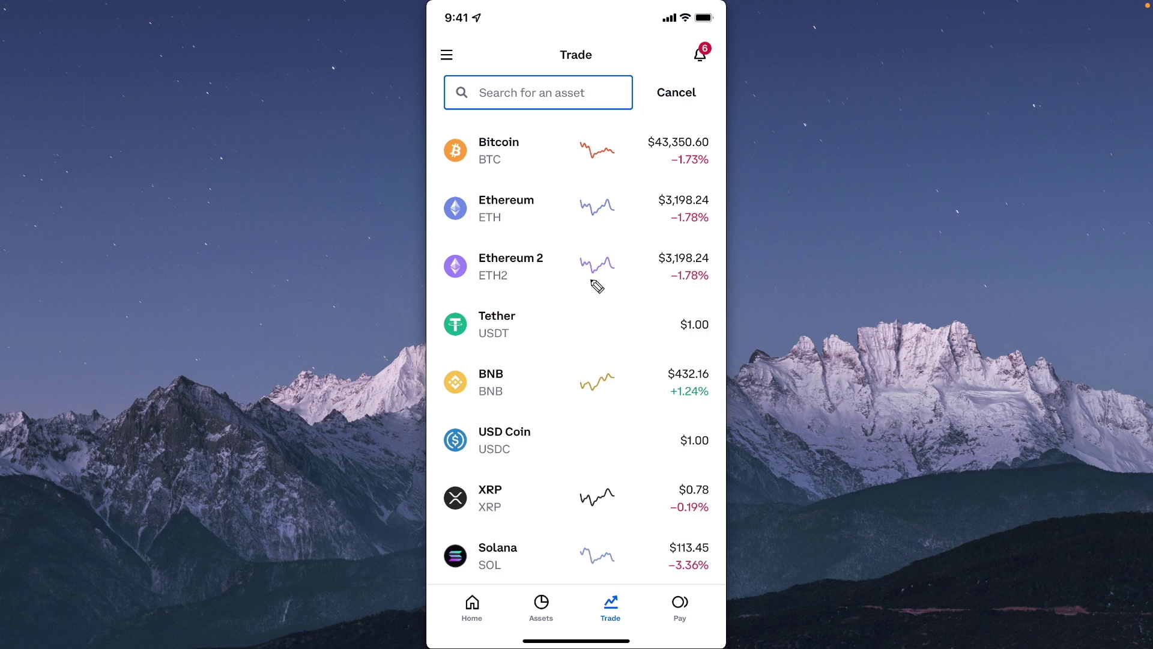
click(508, 216)
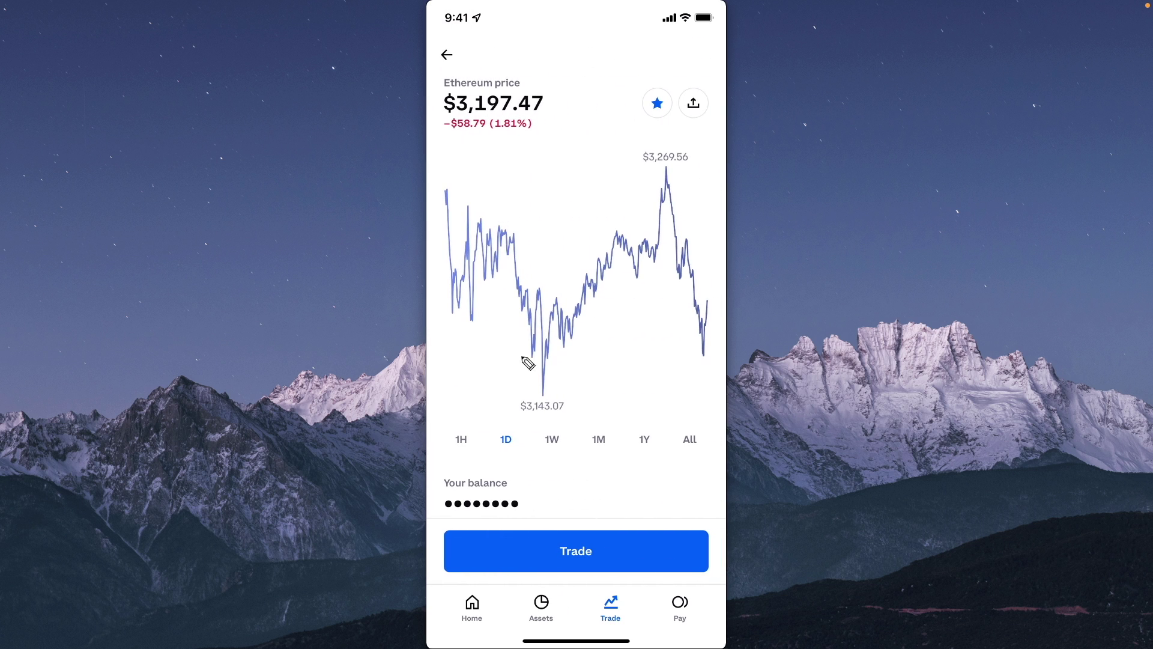
scroll(606, 323, down, 3)
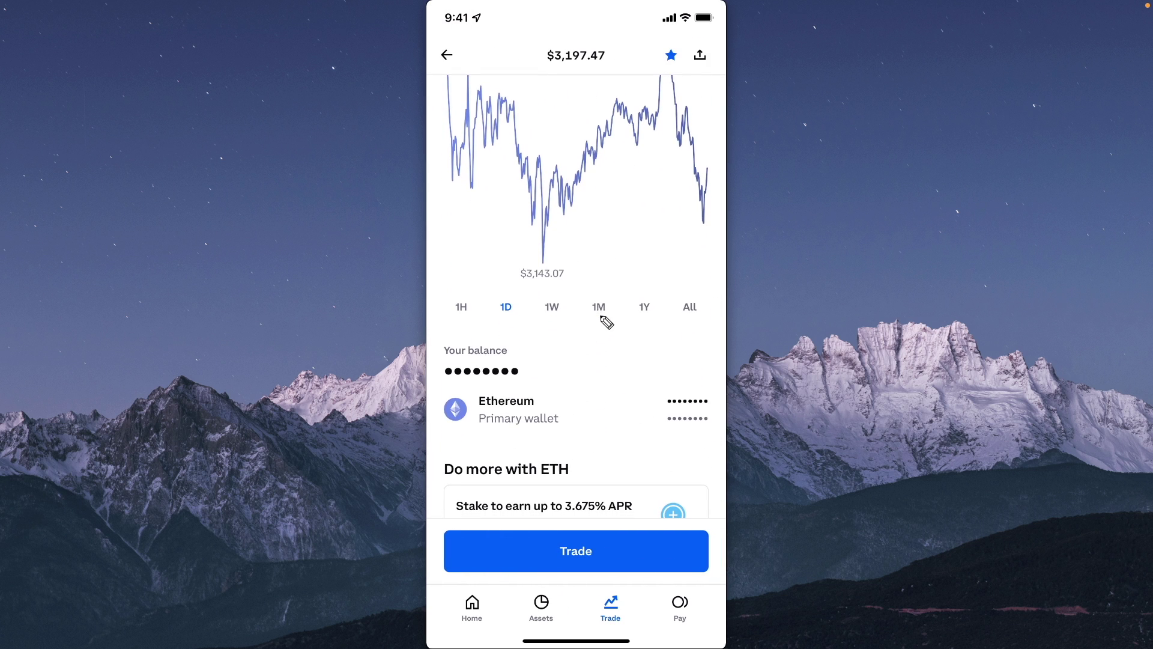
click(565, 408)
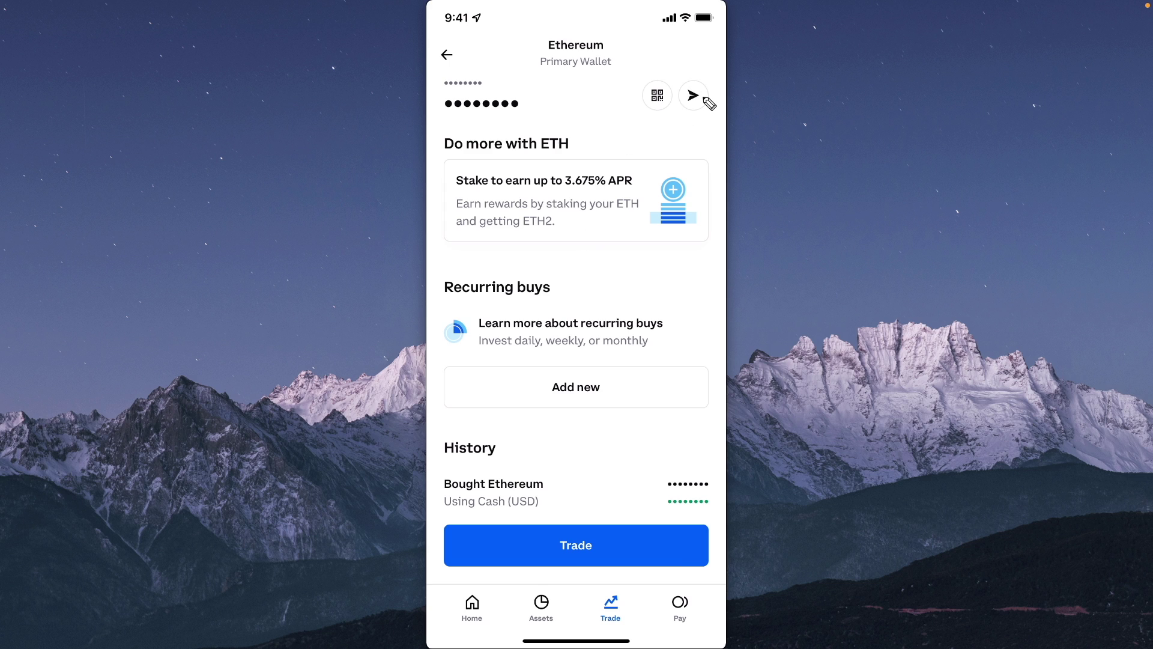
Start an ETH send, paste the copied address as recipient, and preview it
click(705, 96)
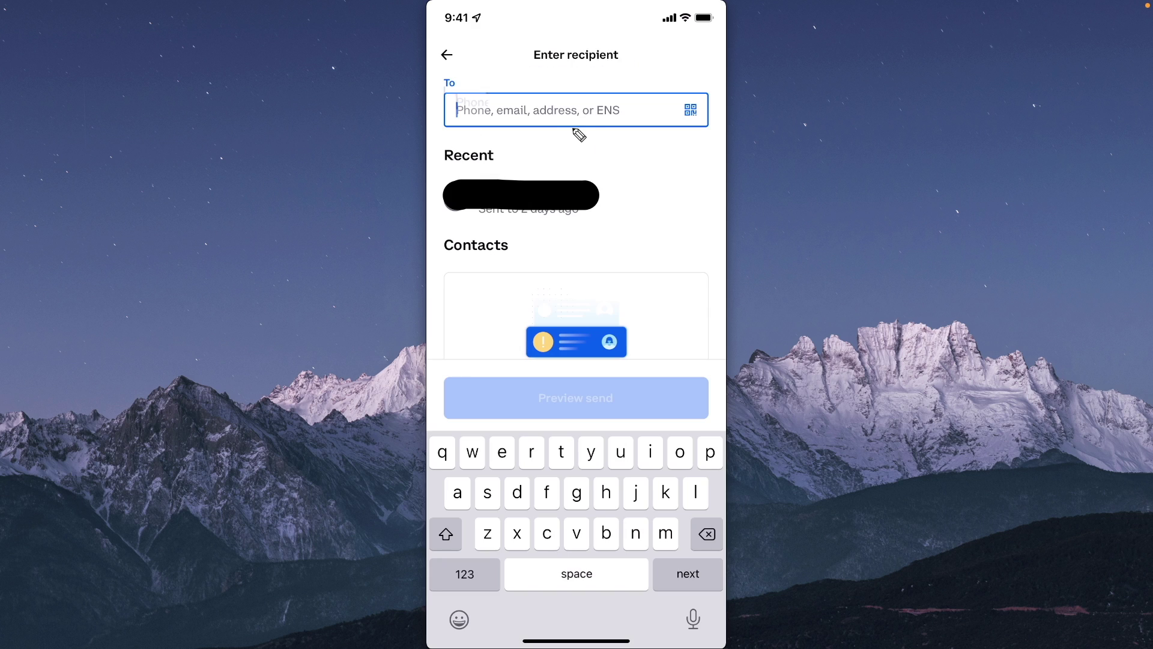
click(471, 105)
click(463, 79)
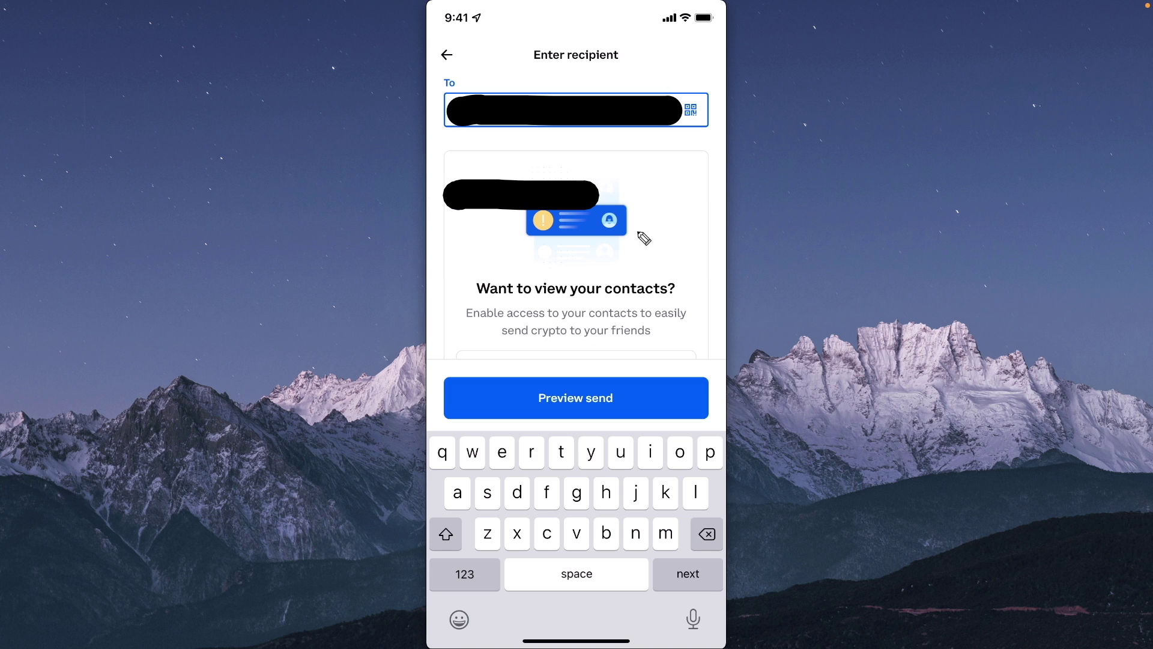
click(612, 397)
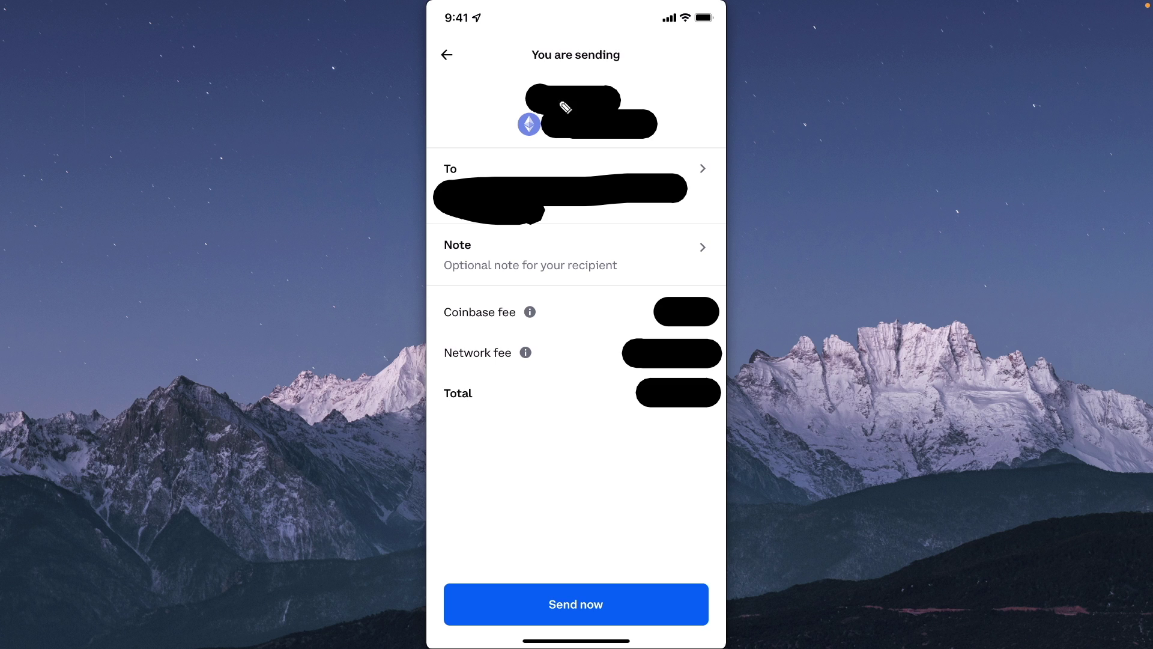